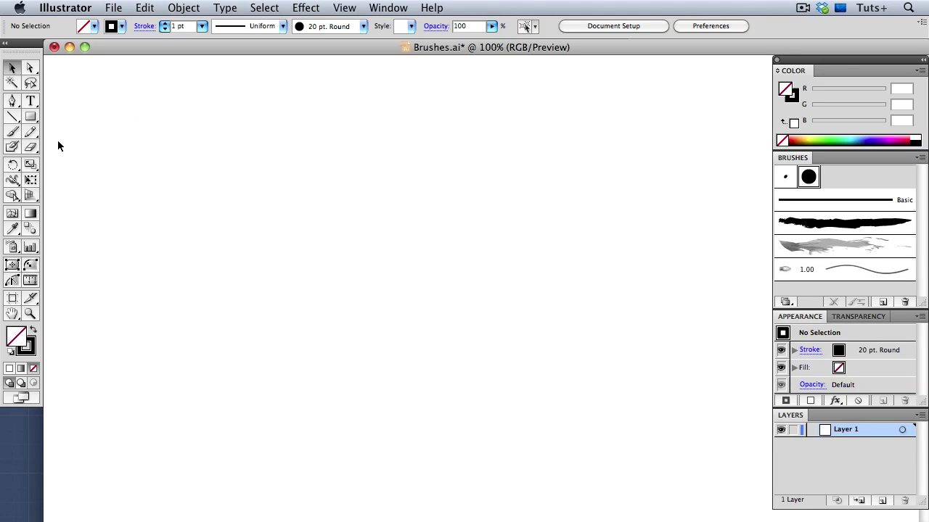
# With the Paintbrush and 20 pt. Round brush, paint two thick wavy strokes, one above the other.
pyautogui.click(14, 131)
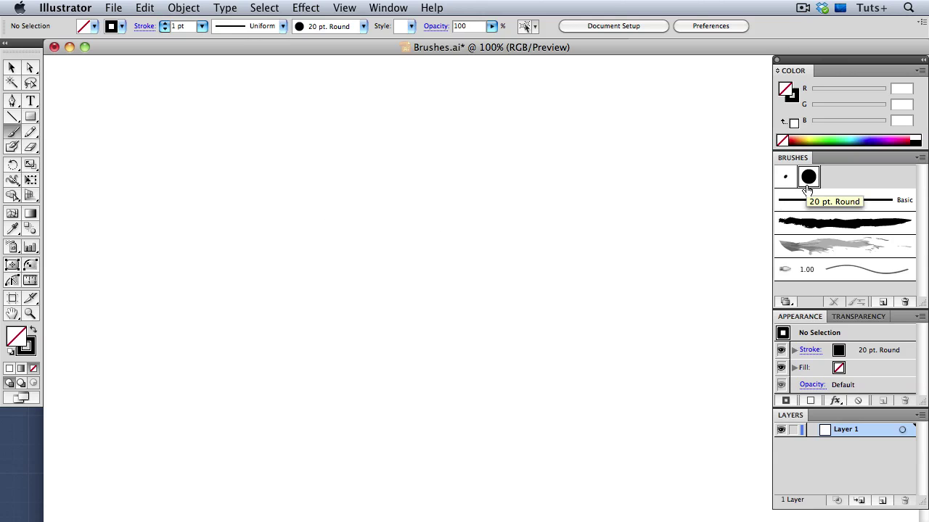
pyautogui.moveTo(252, 162)
pyautogui.mouseDown()
pyautogui.moveTo(341, 139)
pyautogui.moveTo(532, 194)
pyautogui.moveTo(565, 173)
pyautogui.mouseUp()
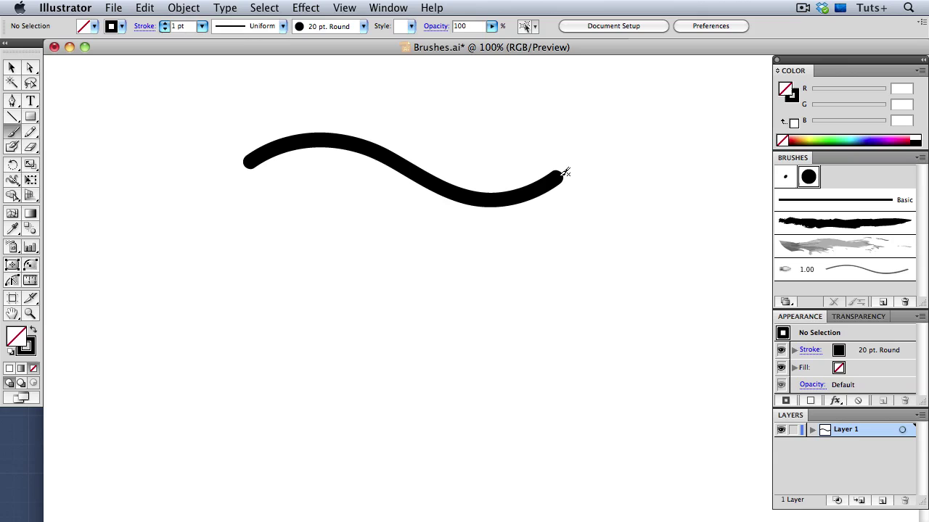
pyautogui.moveTo(252, 313)
pyautogui.mouseDown()
pyautogui.moveTo(301, 299)
pyautogui.moveTo(389, 334)
pyautogui.moveTo(518, 302)
pyautogui.mouseUp()
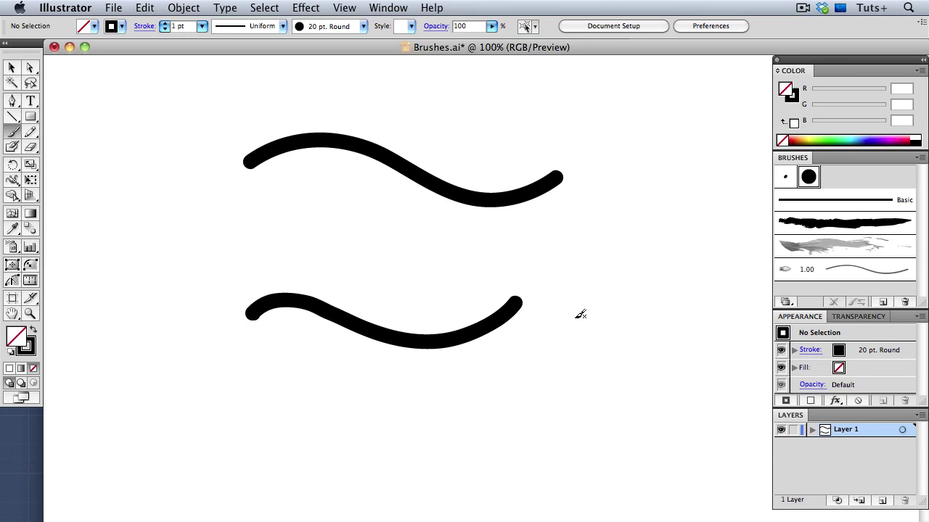
# Set the 20 pt. Round brush's roundness to 60%, varying by Pressure with 40% variation.
pyautogui.doubleClick(807, 177)
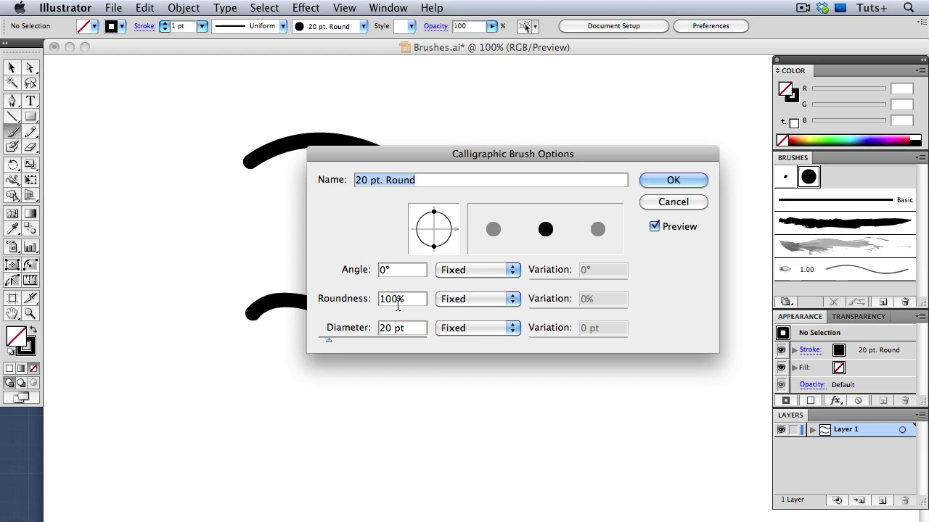
pyautogui.click(468, 299)
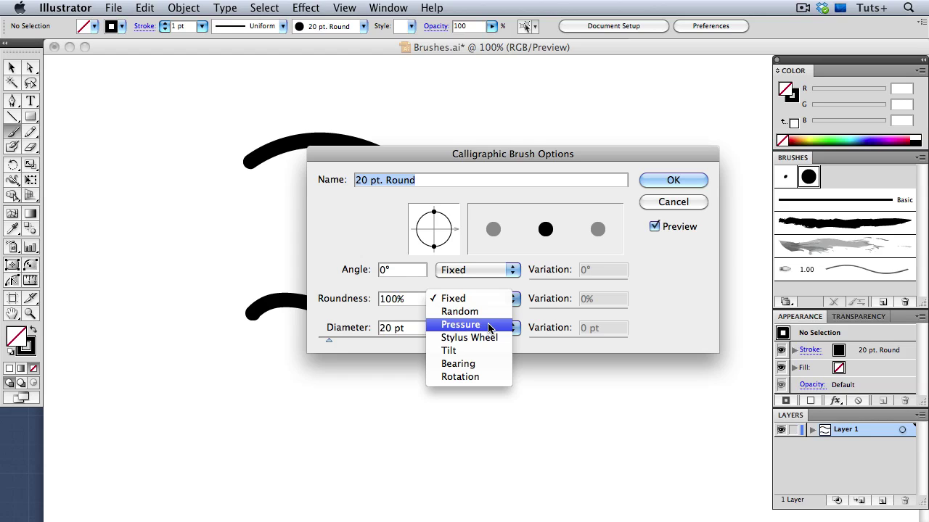
pyautogui.click(489, 328)
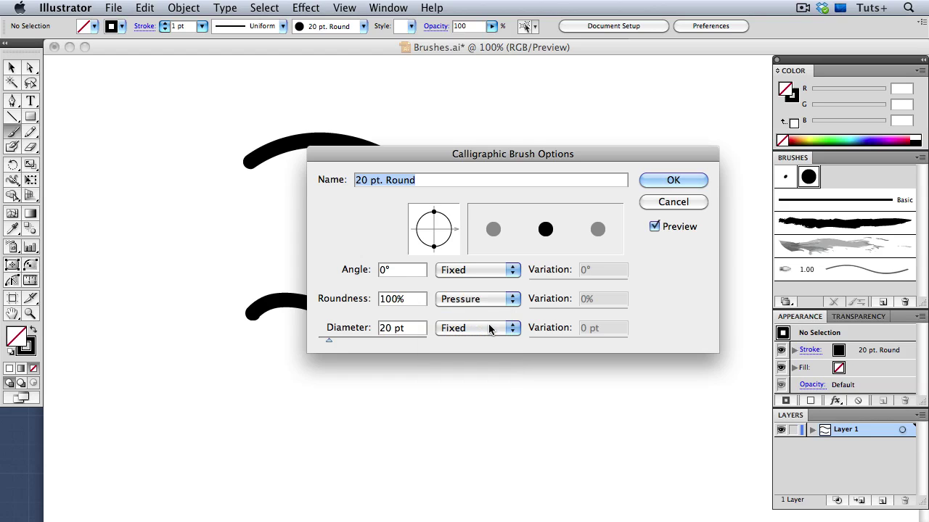
pyautogui.moveTo(395, 300); pyautogui.dragTo(372, 300)
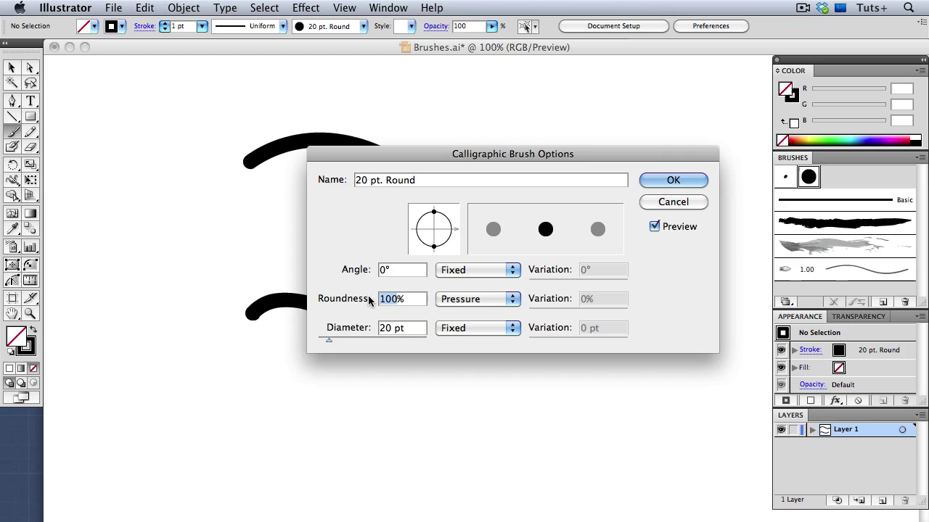
pyautogui.write('60')
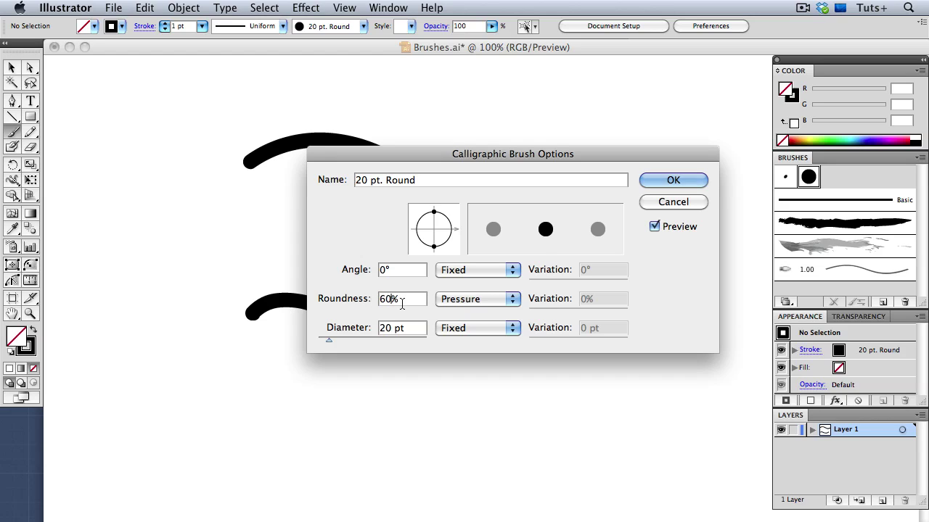
pyautogui.press('Tab')
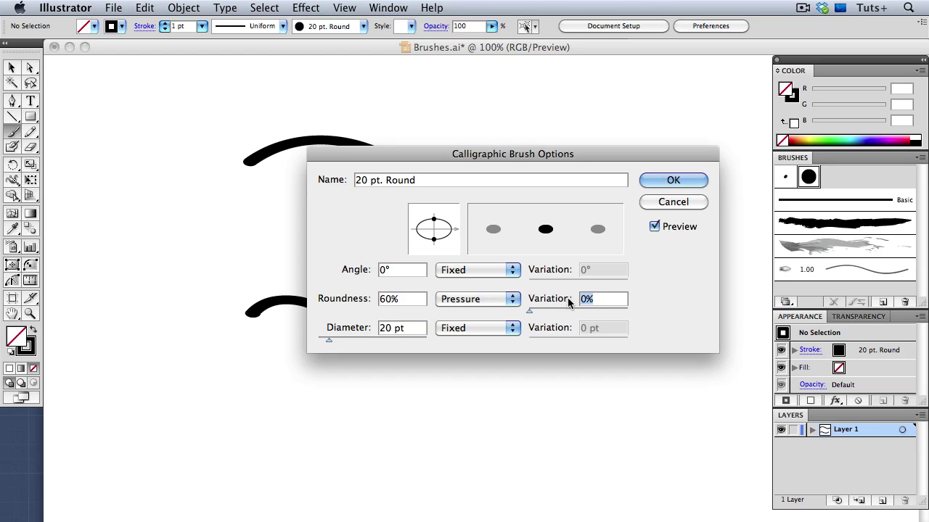
pyautogui.moveTo(532, 314); pyautogui.dragTo(642, 311)
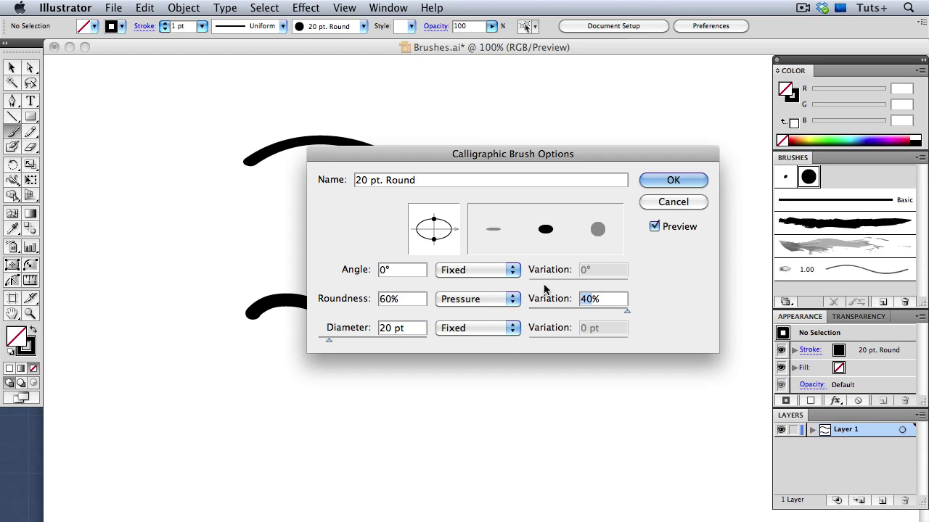
# Set the brush diameter to vary by Pressure with 18 pt variation.
pyautogui.click(487, 328)
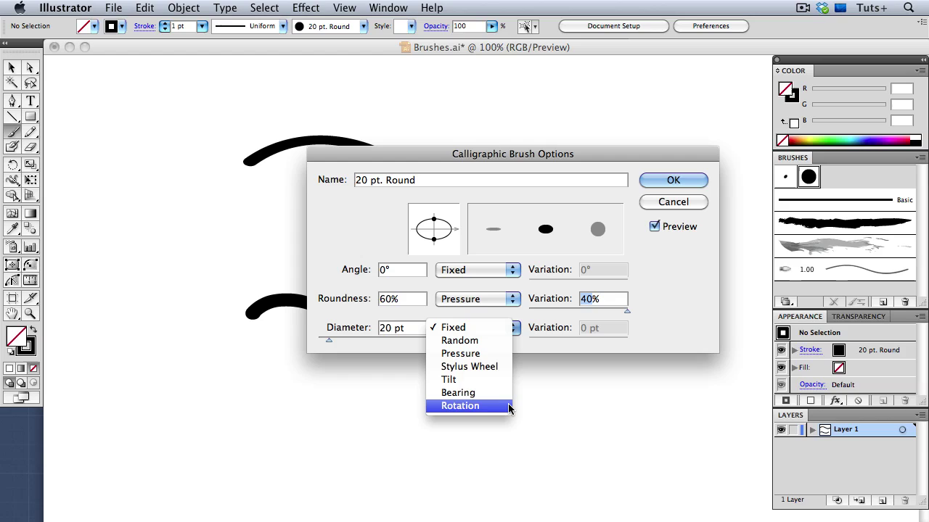
pyautogui.click(506, 356)
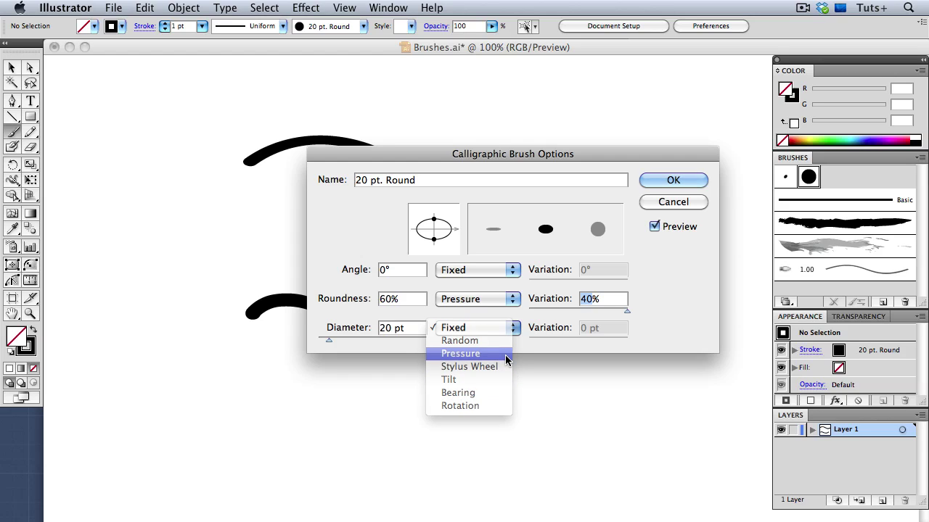
pyautogui.moveTo(530, 345); pyautogui.dragTo(617, 339)
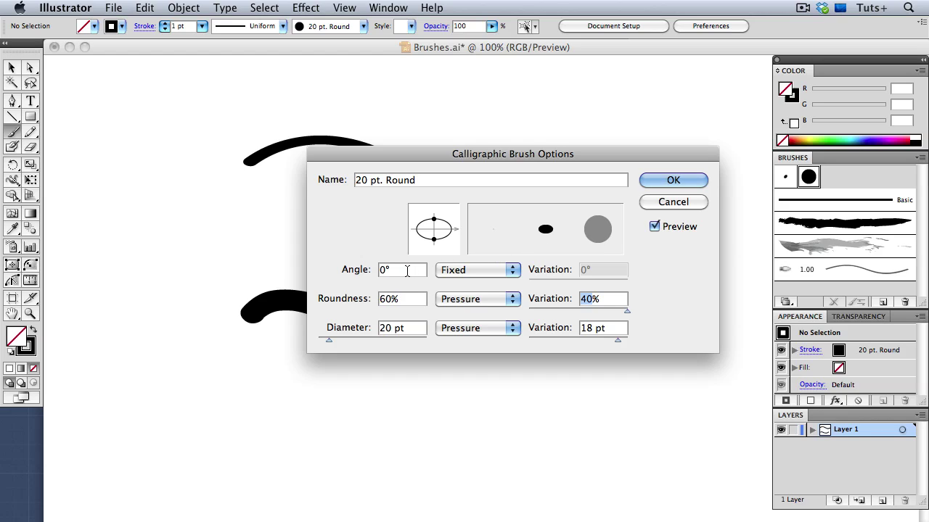
# Set the brush angle to 60°, varying by Pressure with 171° variation, and confirm the options.
pyautogui.click(379, 270)
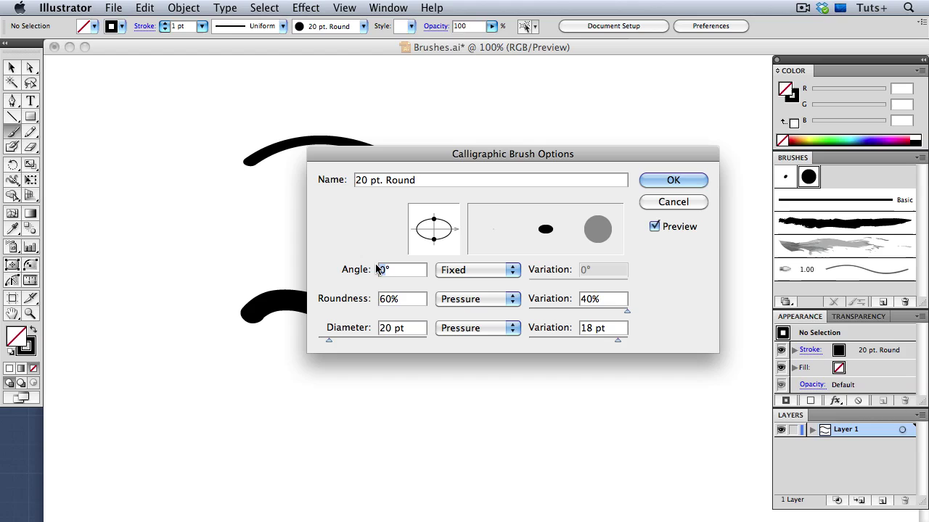
pyautogui.write('60')
pyautogui.press('Tab')
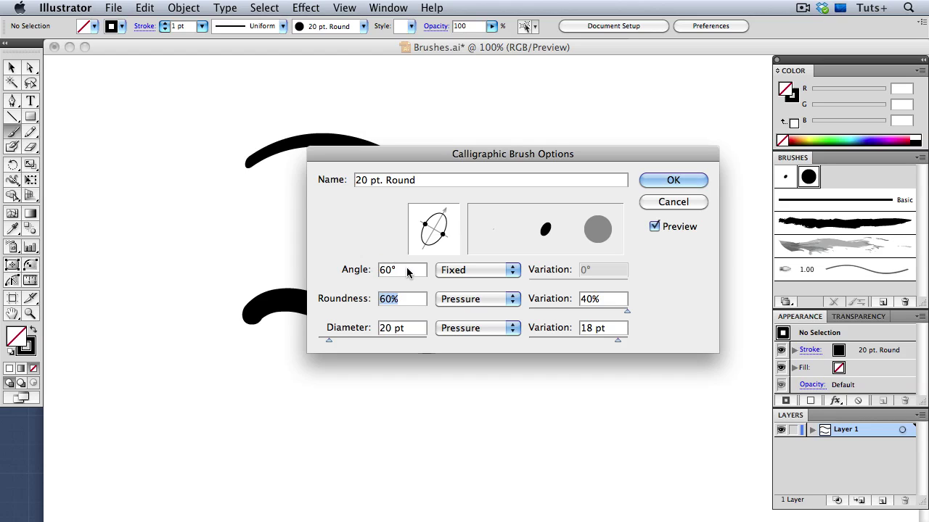
pyautogui.click(498, 273)
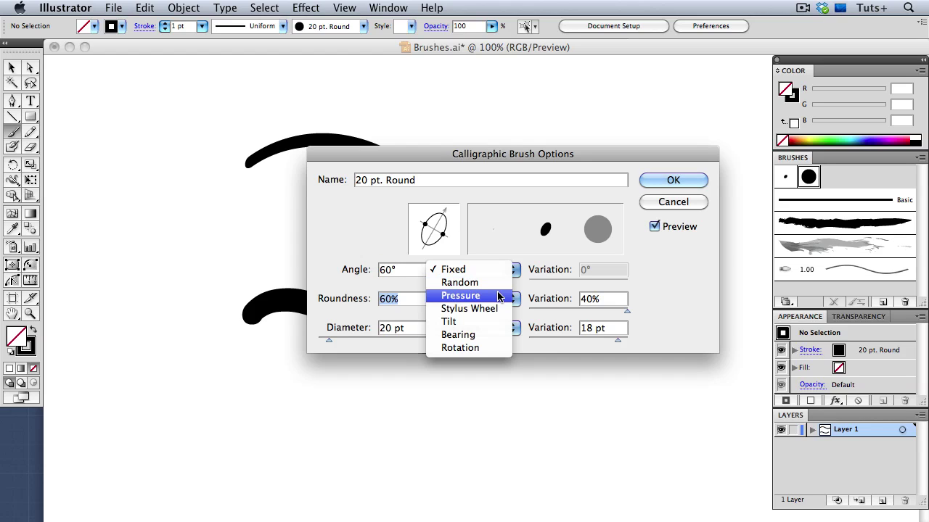
pyautogui.click(499, 296)
pyautogui.moveTo(528, 283); pyautogui.dragTo(619, 286)
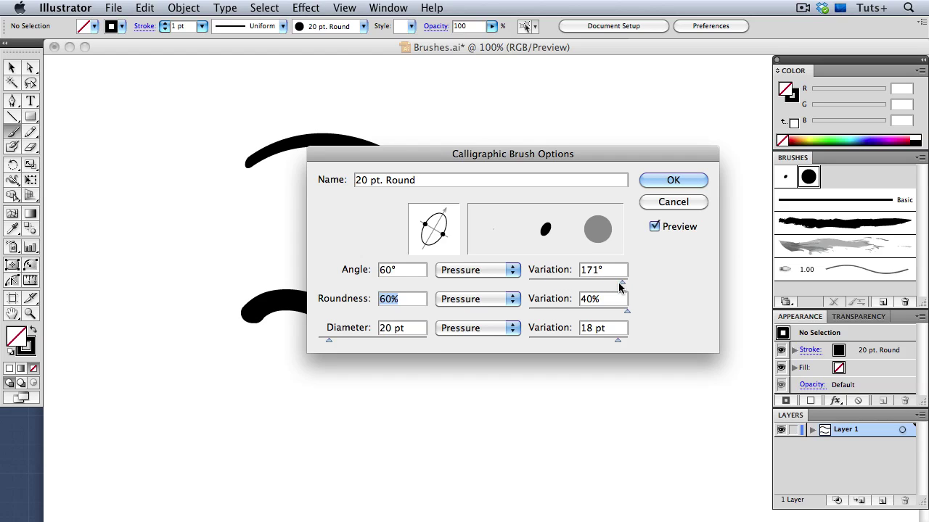
pyautogui.click(674, 181)
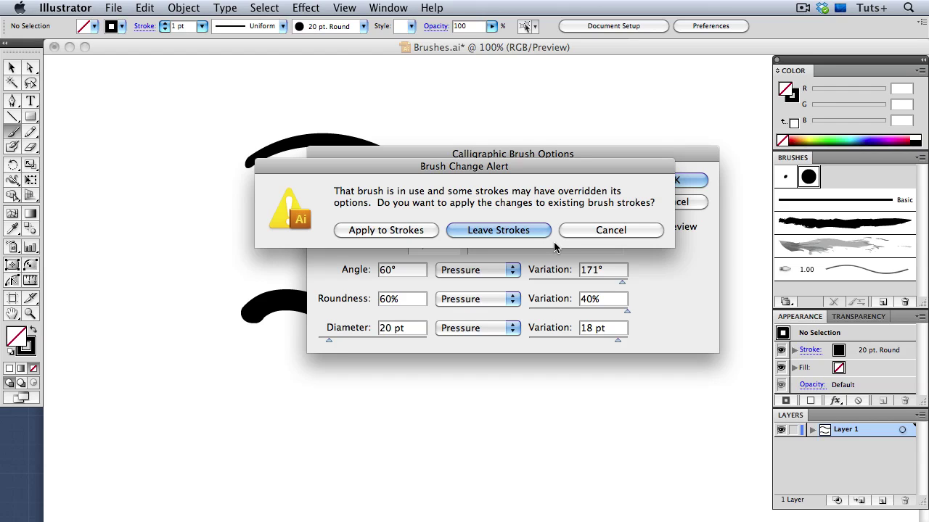
# Apply the new settings to existing strokes, clear the artboard, and paint a fresh calligraphic scribble.
pyautogui.click(416, 230)
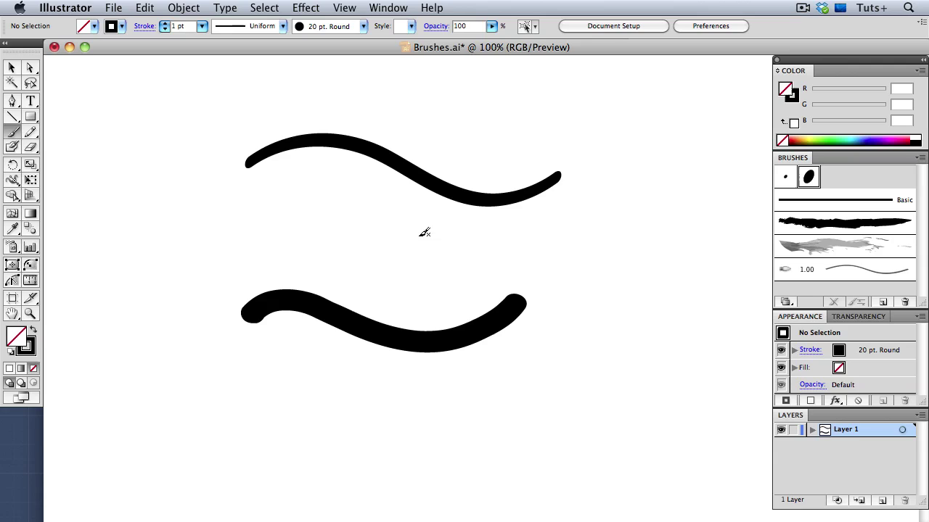
pyautogui.press('super+a')
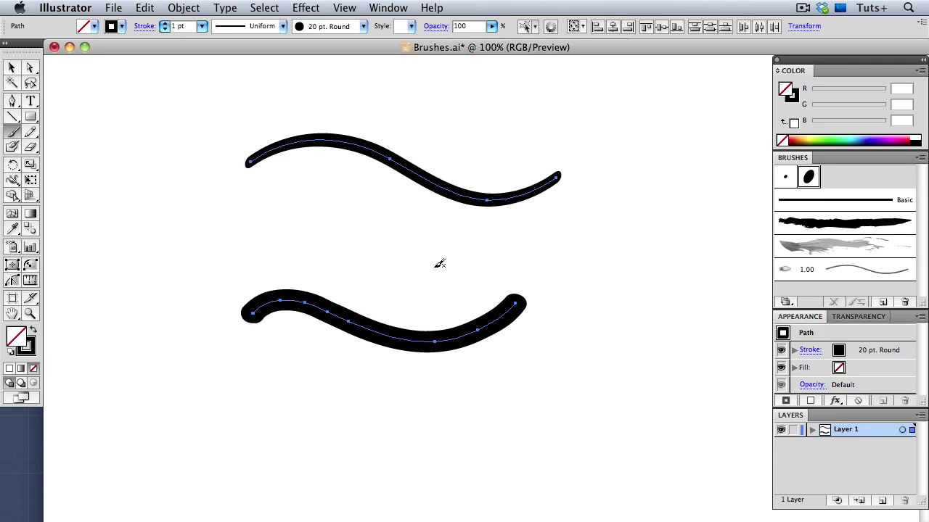
pyautogui.press('Delete')
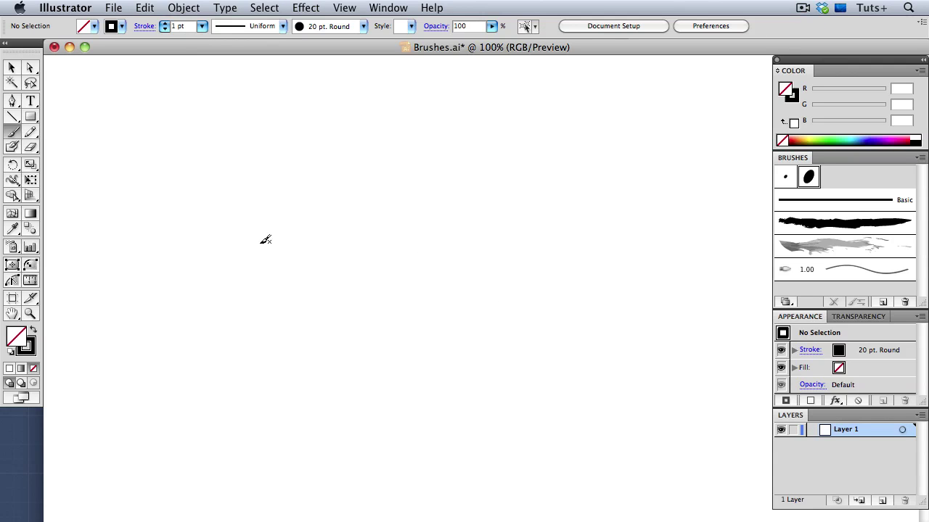
pyautogui.moveTo(257, 248)
pyautogui.mouseDown()
pyautogui.moveTo(329, 197)
pyautogui.moveTo(346, 197)
pyautogui.moveTo(364, 210)
pyautogui.moveTo(355, 249)
pyautogui.moveTo(394, 261)
pyautogui.moveTo(416, 241)
pyautogui.moveTo(422, 201)
pyautogui.moveTo(452, 185)
pyautogui.moveTo(483, 185)
pyautogui.moveTo(508, 193)
pyautogui.moveTo(516, 212)
pyautogui.moveTo(451, 261)
pyautogui.moveTo(456, 281)
pyautogui.moveTo(488, 298)
pyautogui.moveTo(529, 286)
pyautogui.moveTo(536, 266)
pyautogui.moveTo(527, 250)
pyautogui.moveTo(554, 239)
pyautogui.moveTo(582, 285)
pyautogui.moveTo(629, 289)
pyautogui.mouseUp()
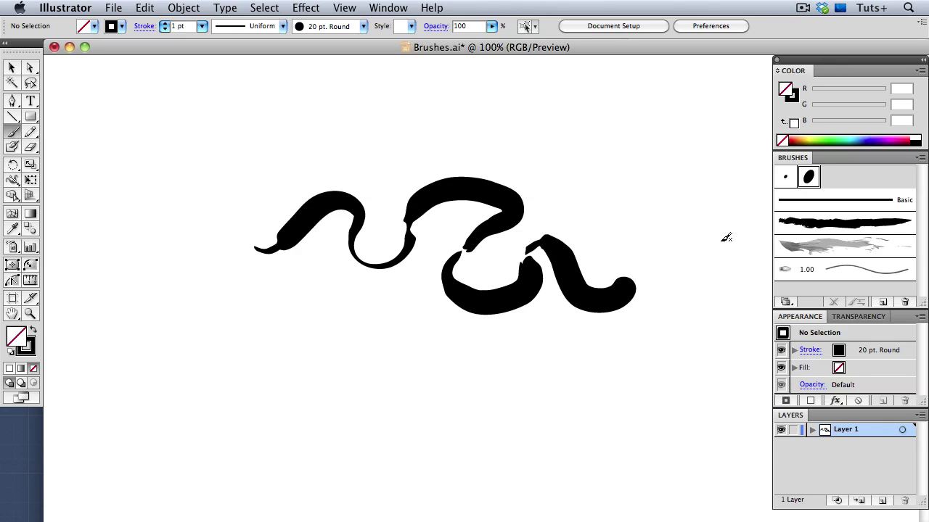
# With the Liner bristle brush, paint thin grey strokes above and below the black scribble.
pyautogui.click(844, 277)
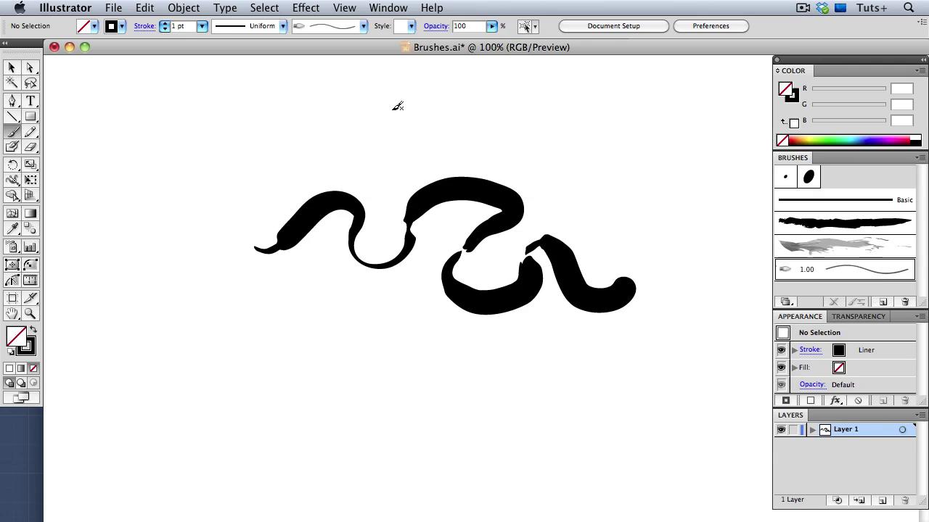
pyautogui.moveTo(496, 145); pyautogui.dragTo(601, 132)
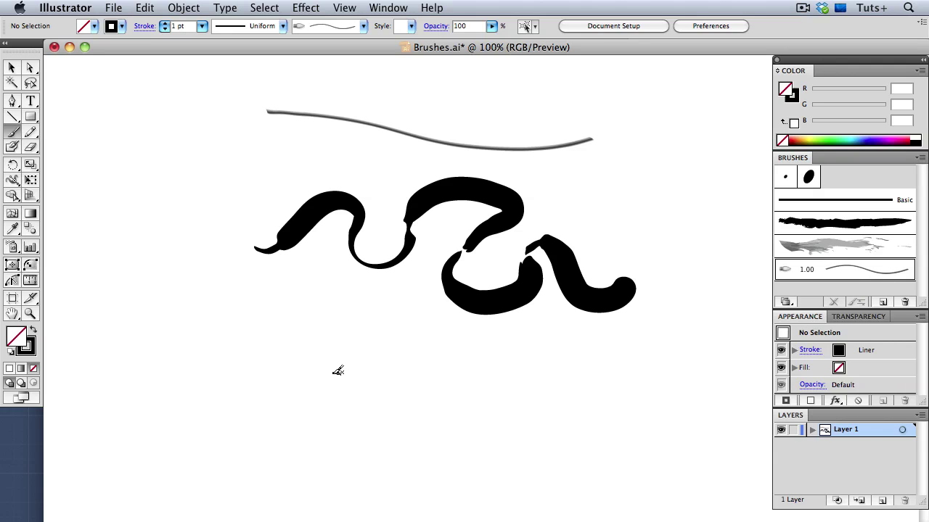
pyautogui.moveTo(418, 396); pyautogui.dragTo(442, 394)
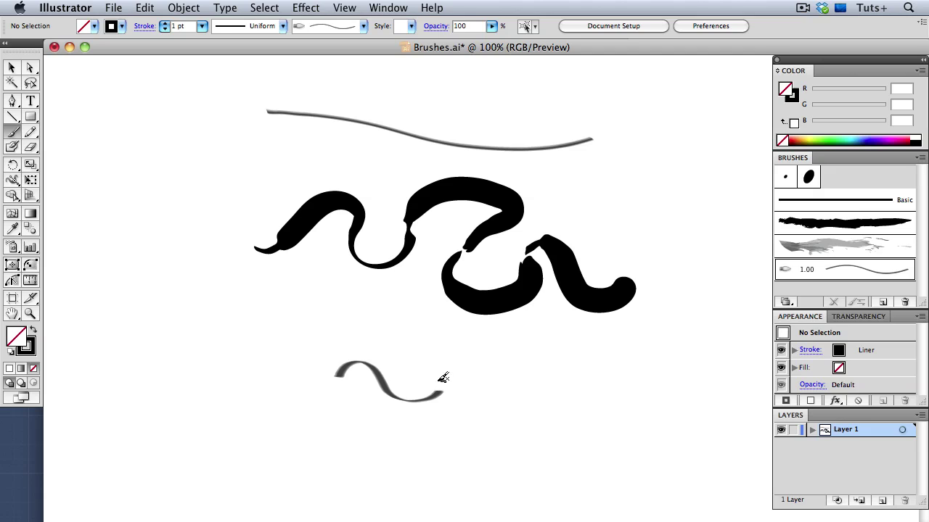
# Enlarge the Liner brush to 5.7 mm and apply it to the existing grey strokes.
pyautogui.doubleClick(824, 276)
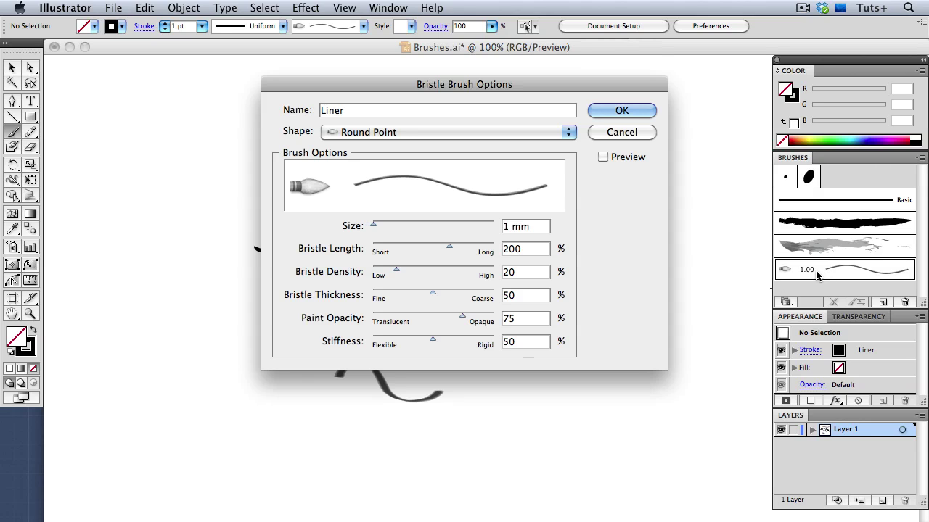
pyautogui.click(435, 225)
pyautogui.click(615, 112)
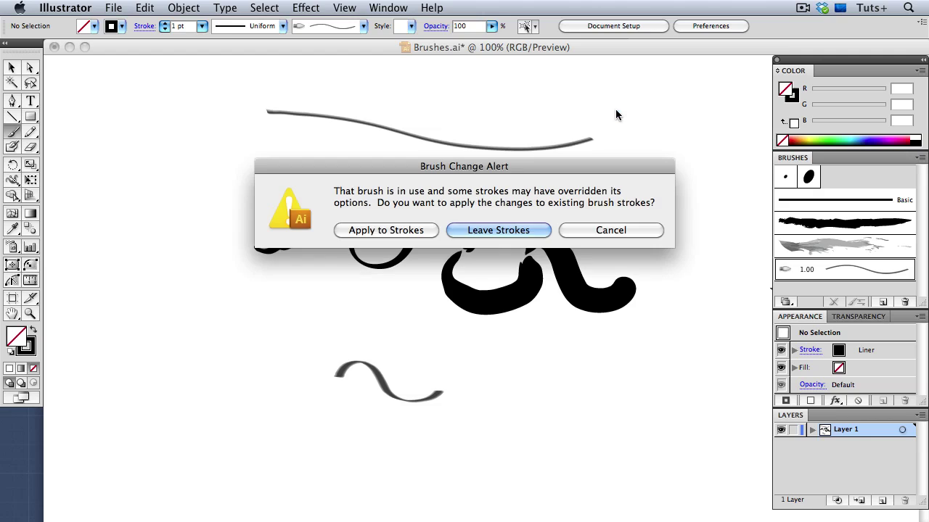
pyautogui.click(425, 230)
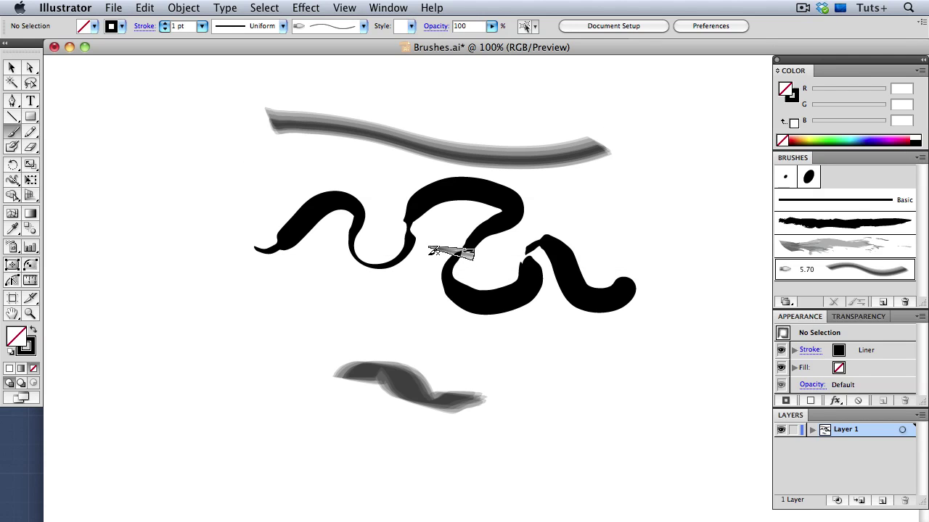
# Paint three broad, looping grey bristle strokes at the lower left of the canvas.
pyautogui.moveTo(533, 366)
pyautogui.mouseDown()
pyautogui.moveTo(444, 340)
pyautogui.moveTo(512, 395)
pyautogui.moveTo(406, 435)
pyautogui.moveTo(287, 406)
pyautogui.moveTo(355, 468)
pyautogui.mouseUp()
pyautogui.moveTo(350, 332); pyautogui.dragTo(308, 319)
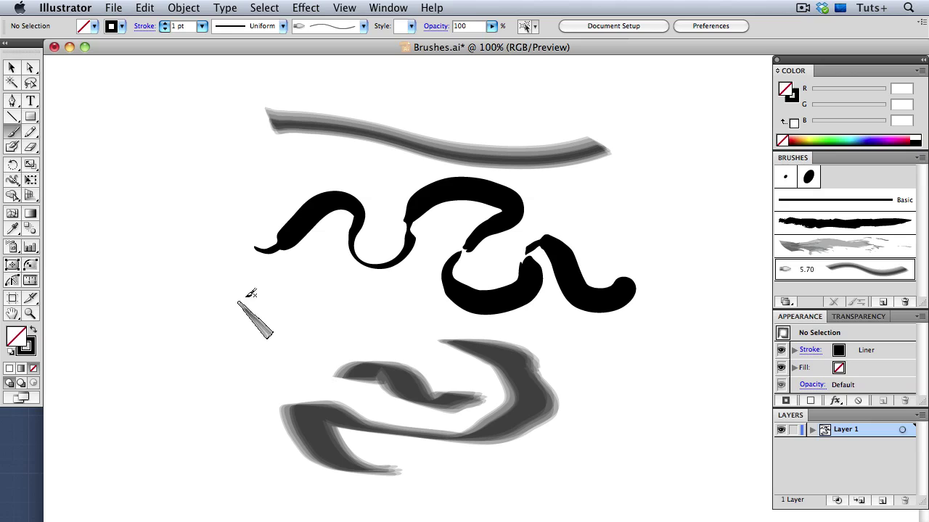
pyautogui.moveTo(291, 283)
pyautogui.mouseDown()
pyautogui.moveTo(233, 337)
pyautogui.moveTo(211, 330)
pyautogui.moveTo(215, 305)
pyautogui.moveTo(242, 292)
pyautogui.moveTo(244, 310)
pyautogui.moveTo(197, 366)
pyautogui.moveTo(213, 413)
pyautogui.moveTo(267, 418)
pyautogui.moveTo(310, 351)
pyautogui.moveTo(299, 328)
pyautogui.mouseUp()
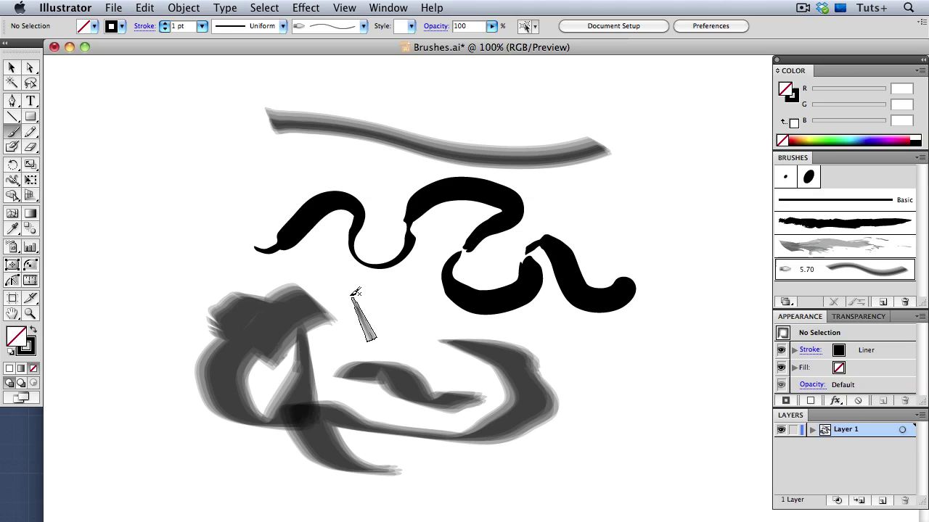